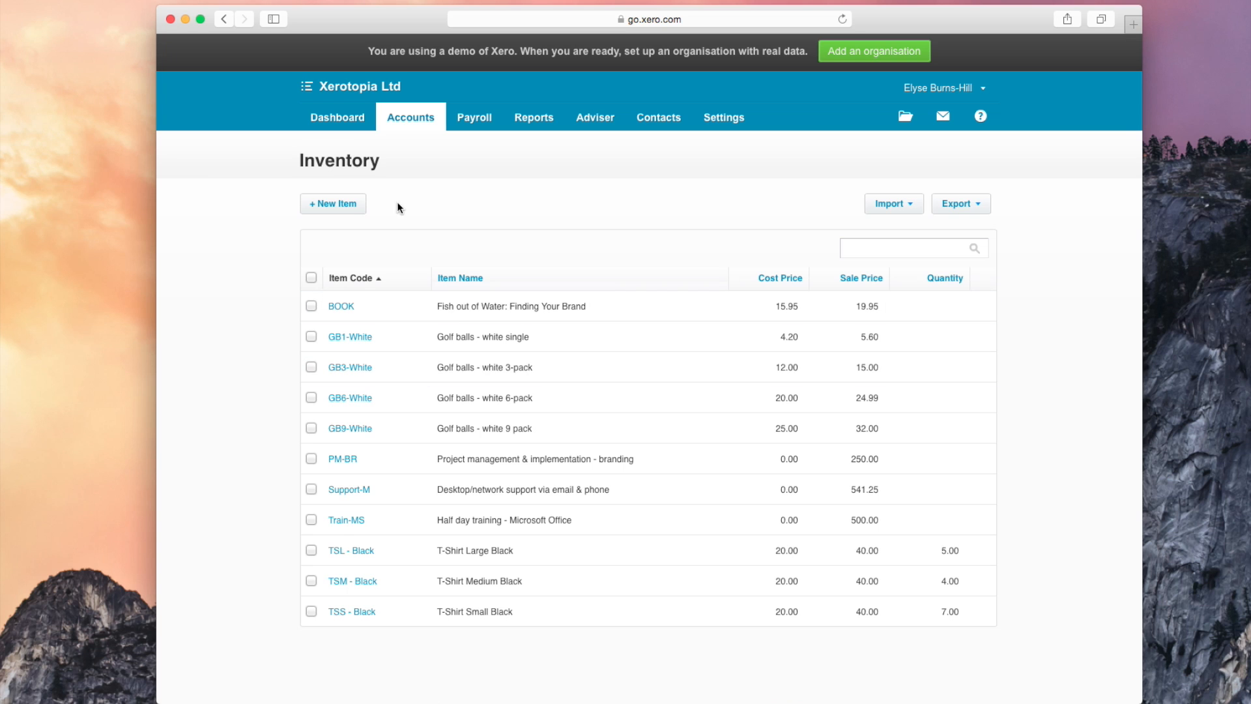
Create a new inventory item with code C&B and name Cut & Blow-dry, marked as not purchased
click(338, 205)
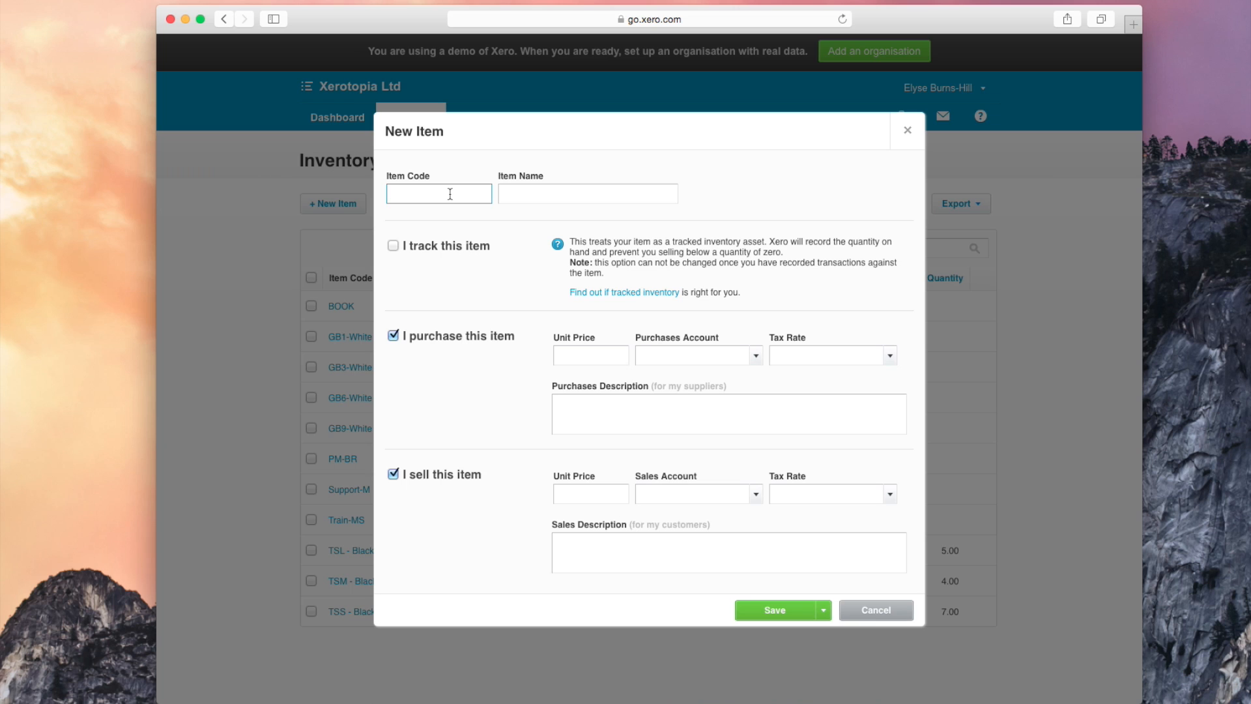
text(C&B)
key(Tab)
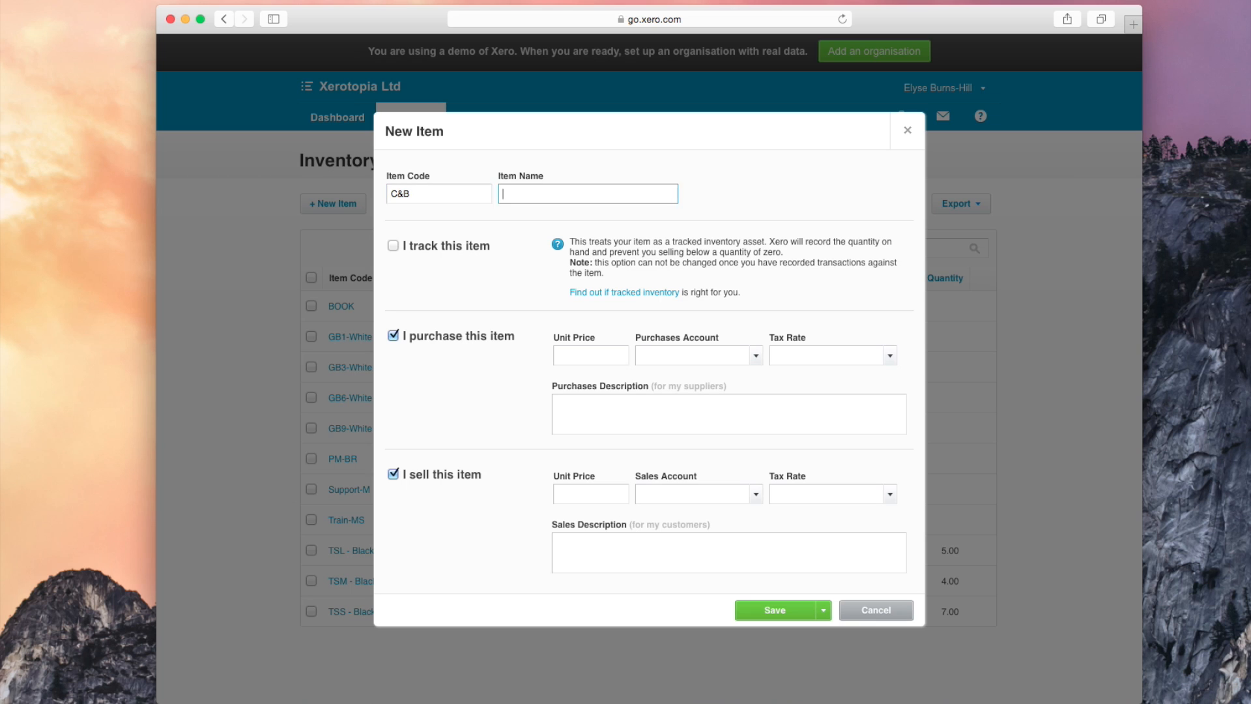
text(Cut & Blow-dry)
click(393, 336)
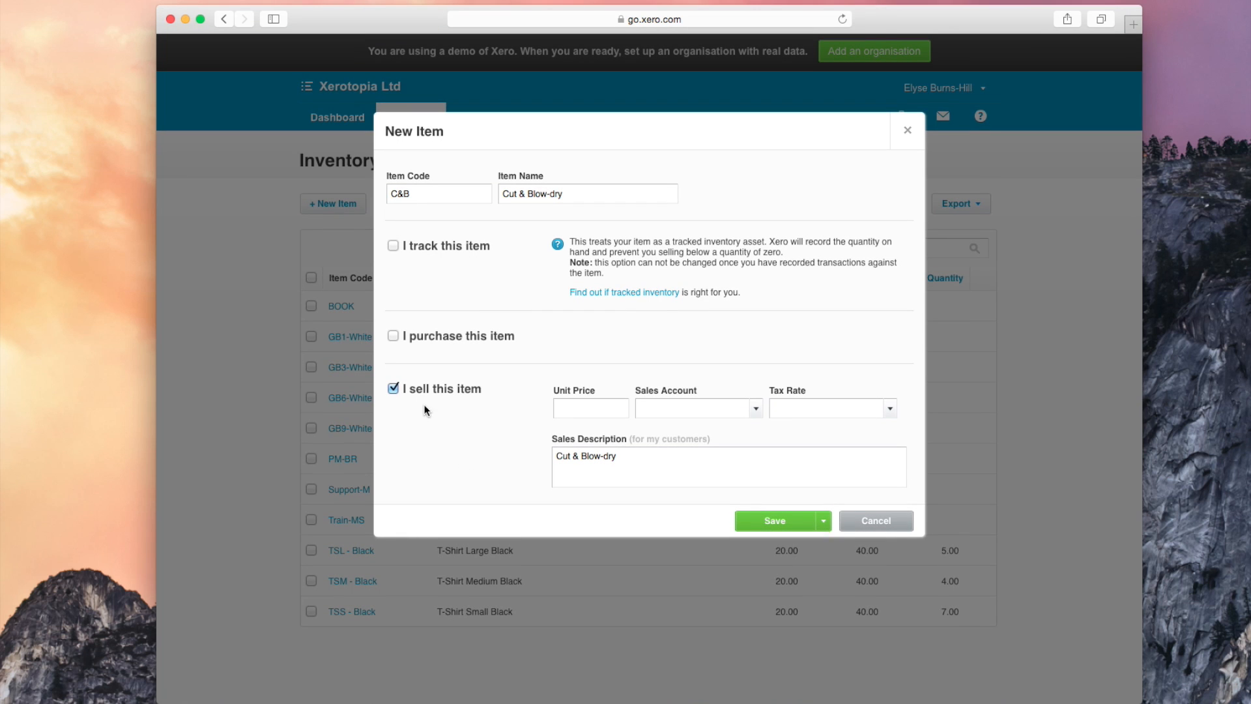
Set the item's sales unit price to 35 and its sales account to 200 - Sales, and save it
click(616, 415)
text(35)
key(Tab)
click(756, 408)
click(707, 524)
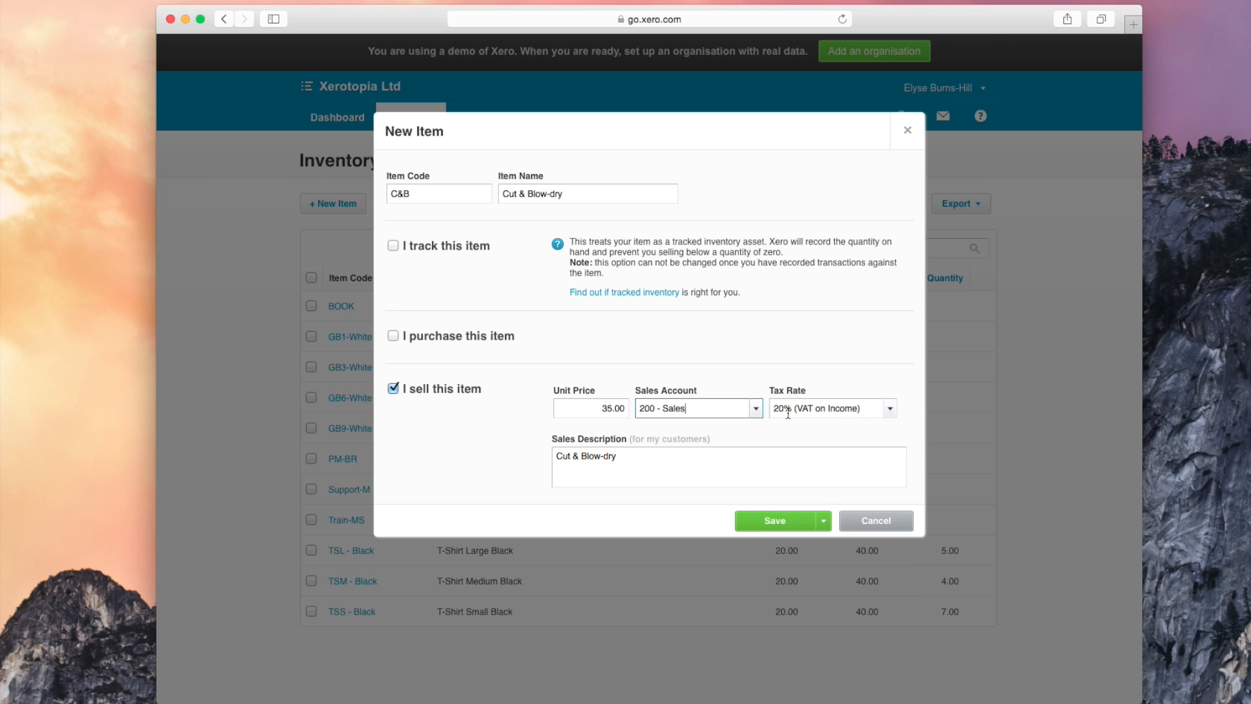
click(620, 455)
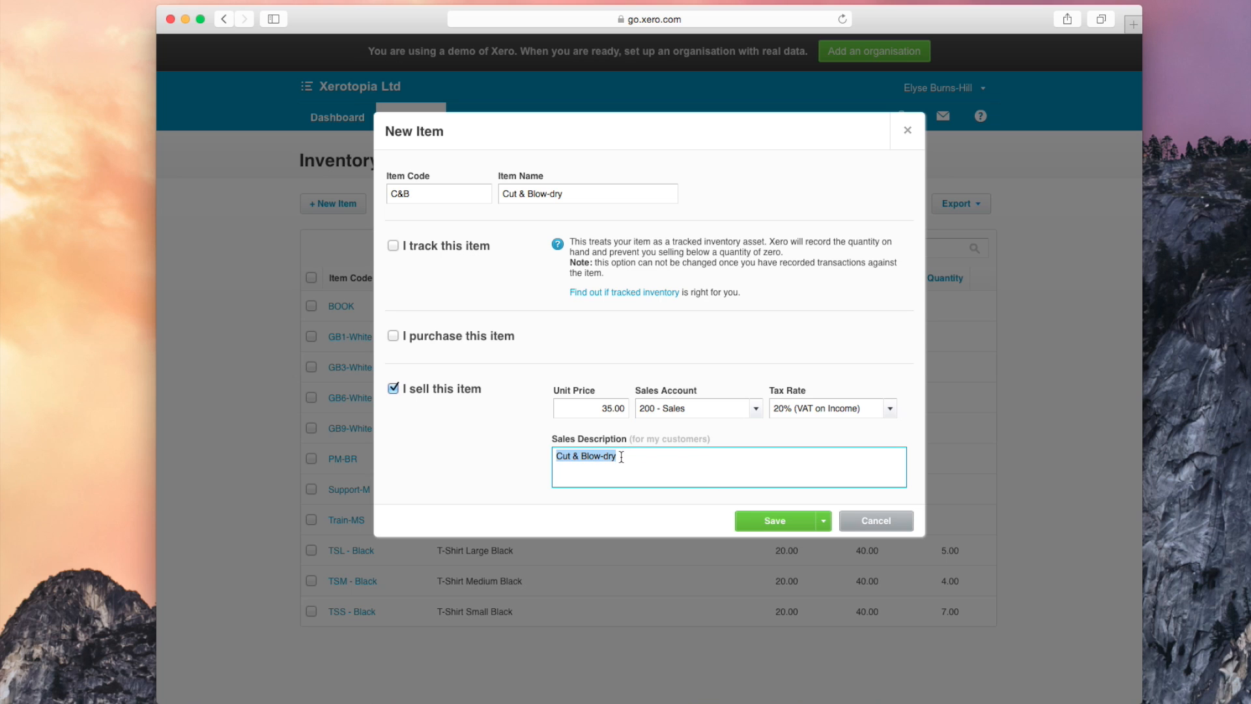
click(744, 513)
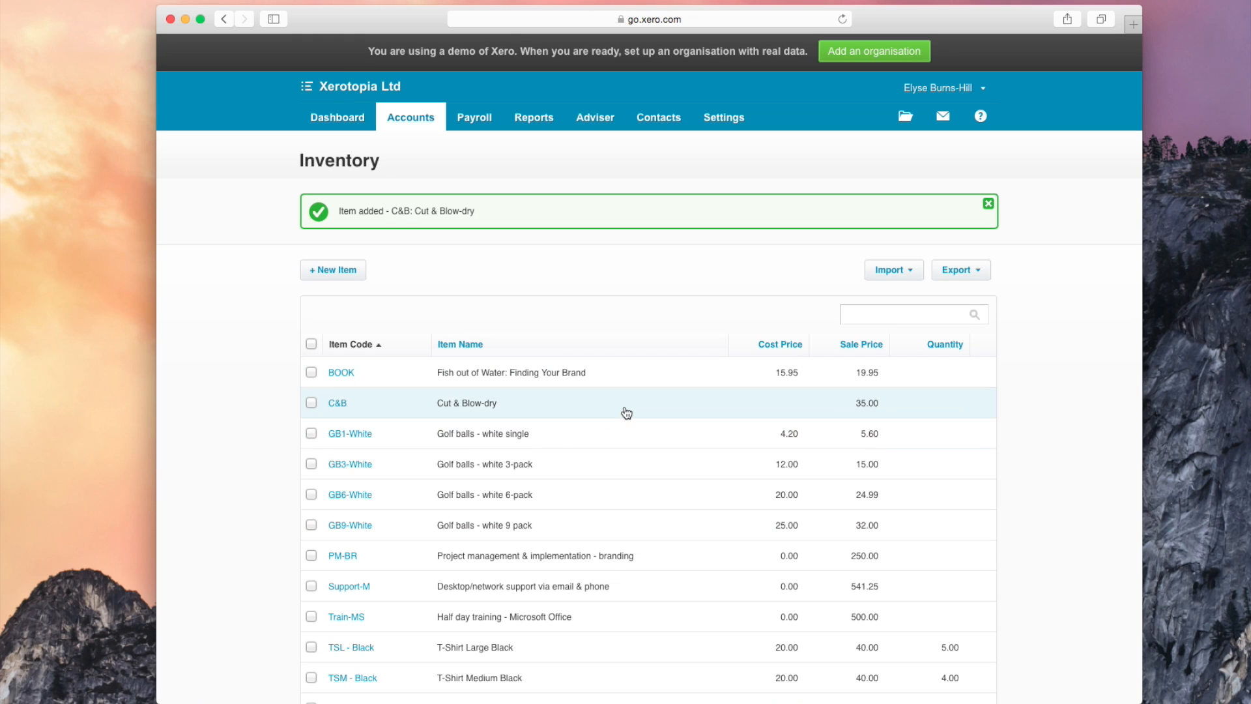
Review the BOOK item's details and recent transactions, and open its invoice dated 28 Sep 2015
click(338, 372)
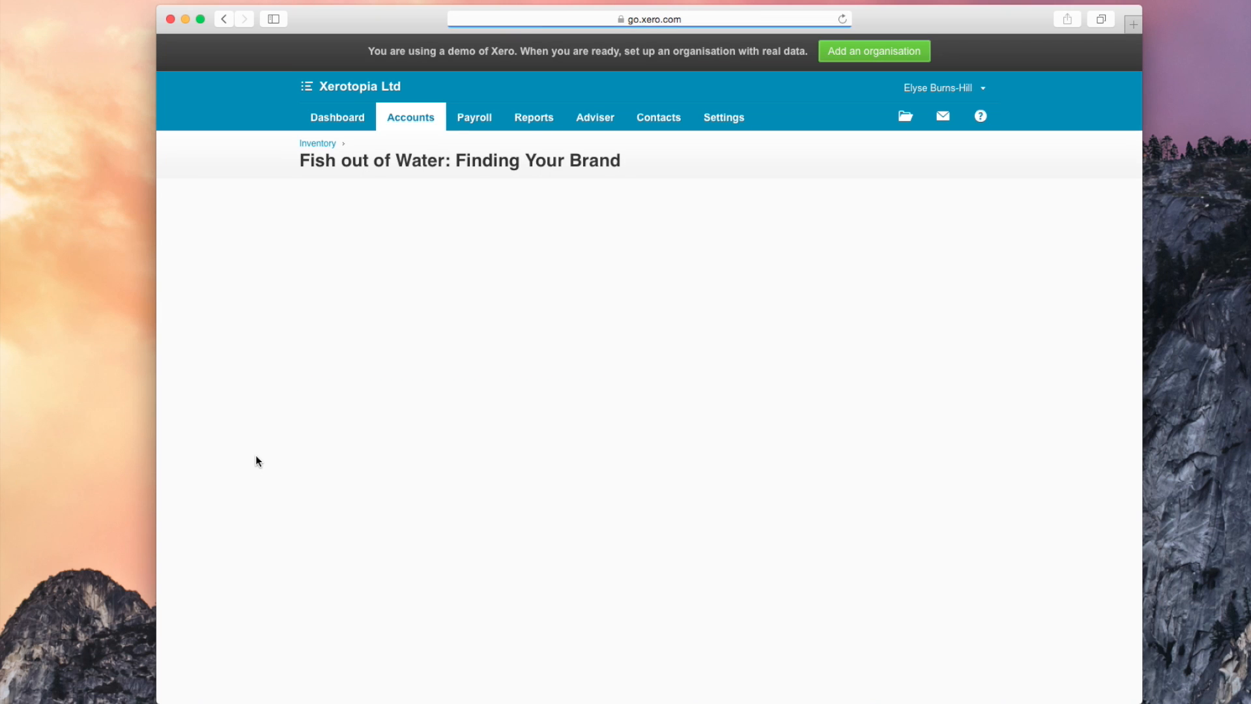
scroll(256, 460, down, 4)
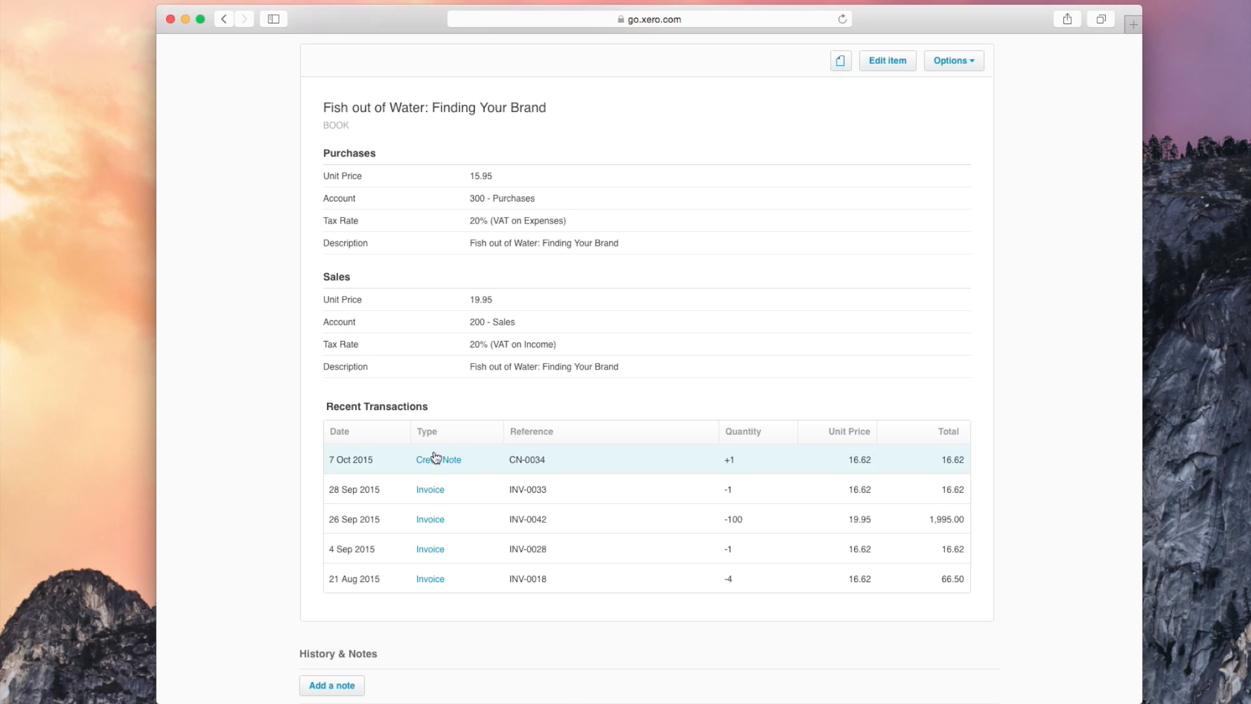
click(431, 490)
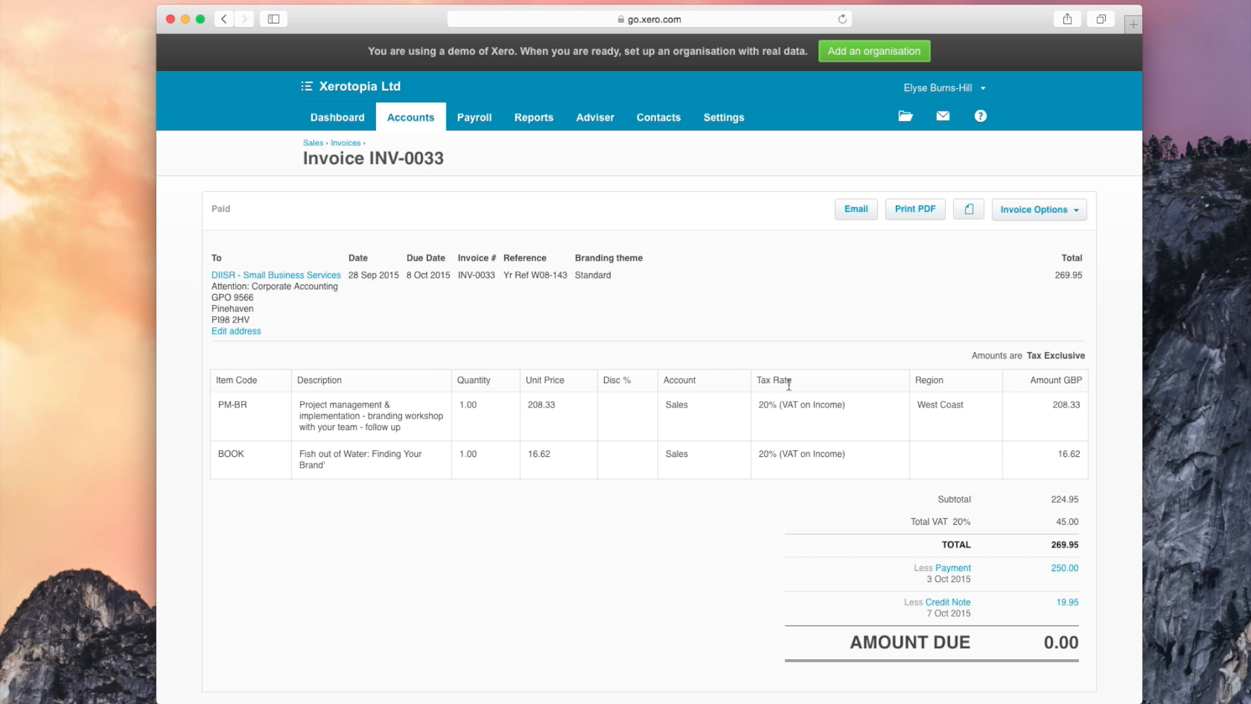
Start a new sales invoice from the Sales overview
click(391, 124)
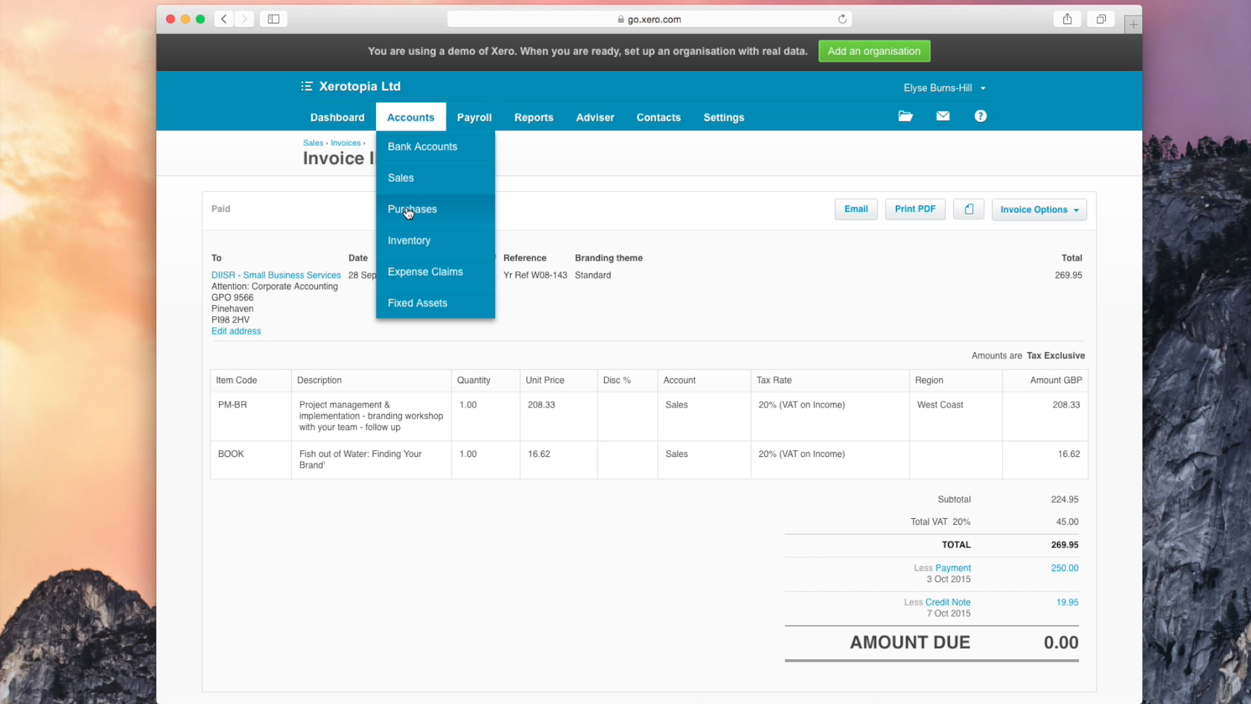
click(419, 180)
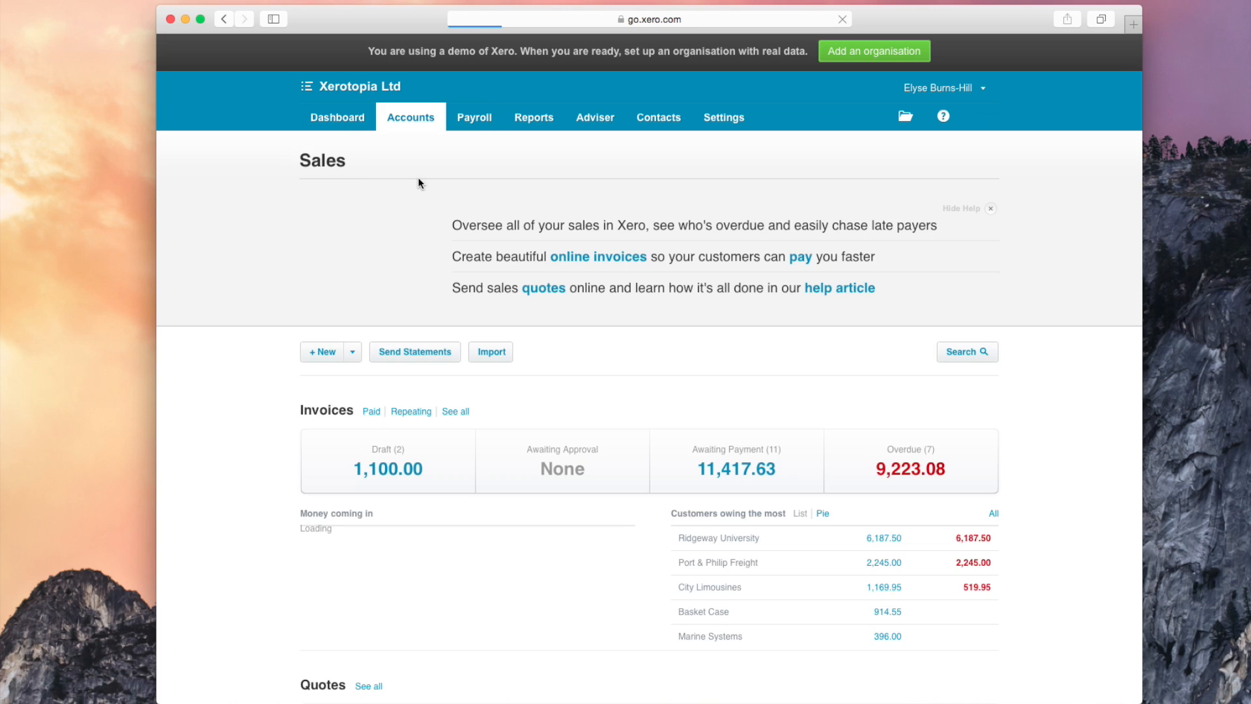
click(357, 361)
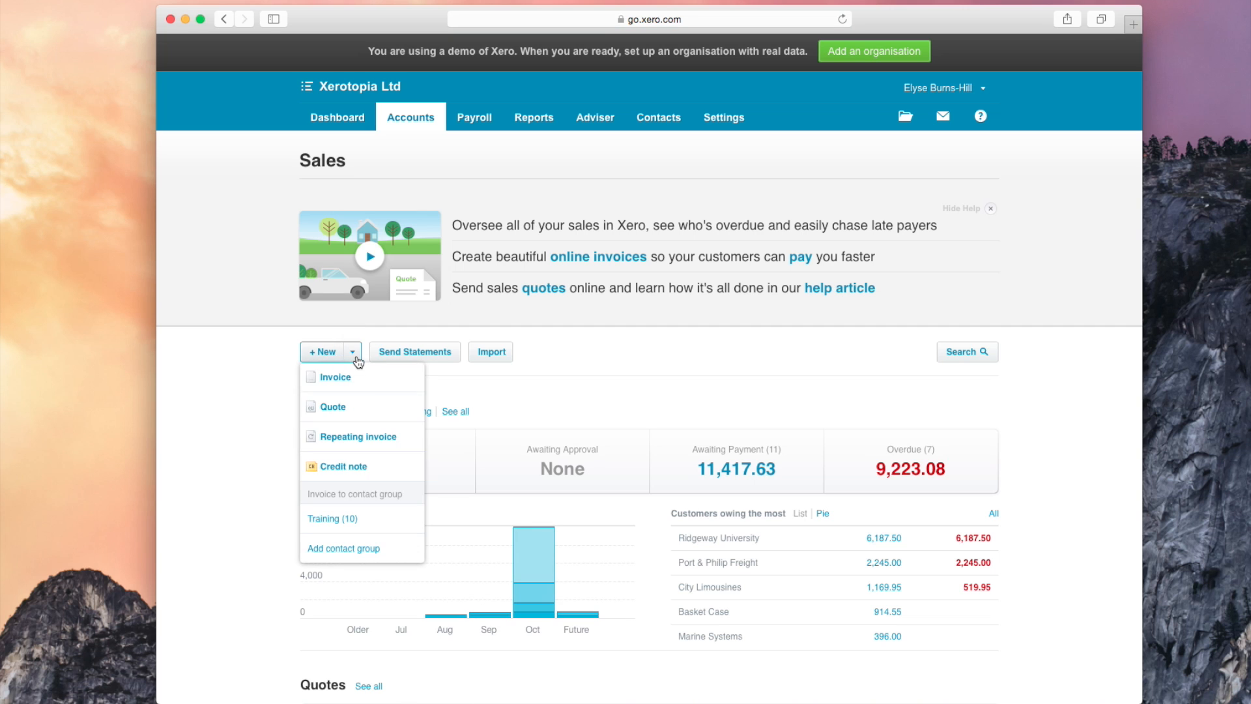
click(344, 385)
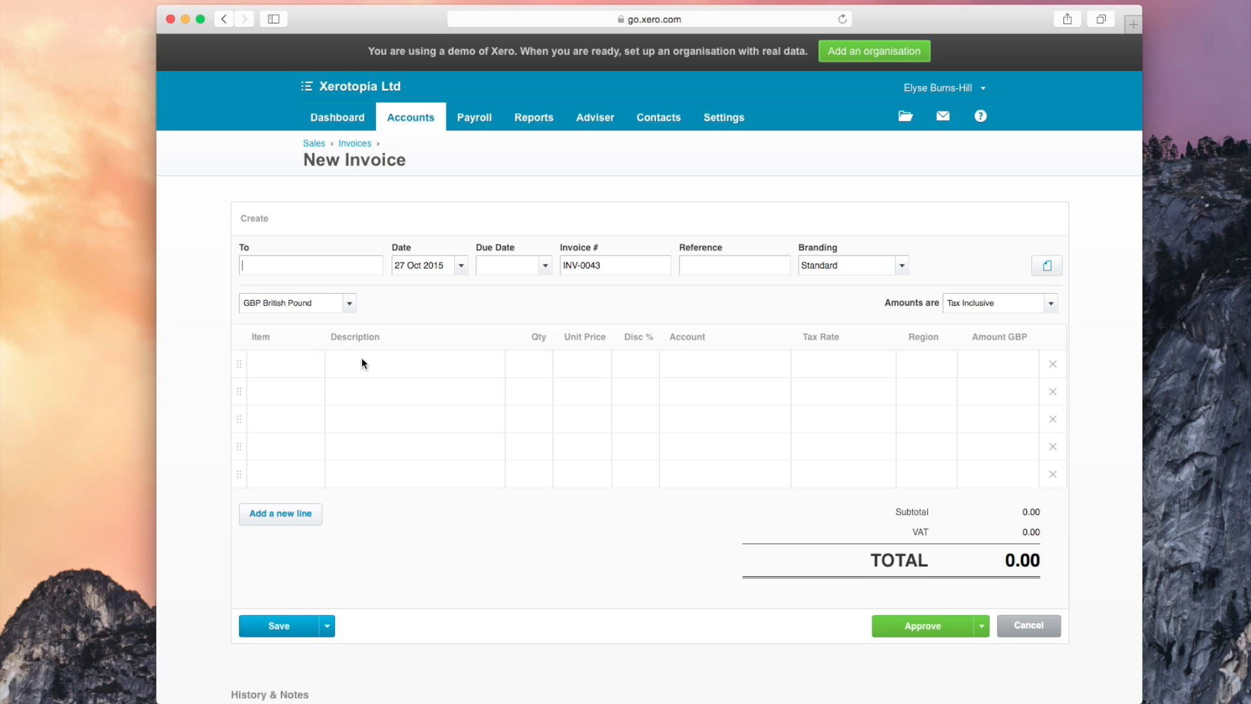
Fill the first invoice line manually with description Cut & Blow-dry, unit price 35 and account 200 - Sales
click(372, 365)
text(Cut & Blow-dry)
key(Tab)
key(Tab)
text(3)
key(Tab)
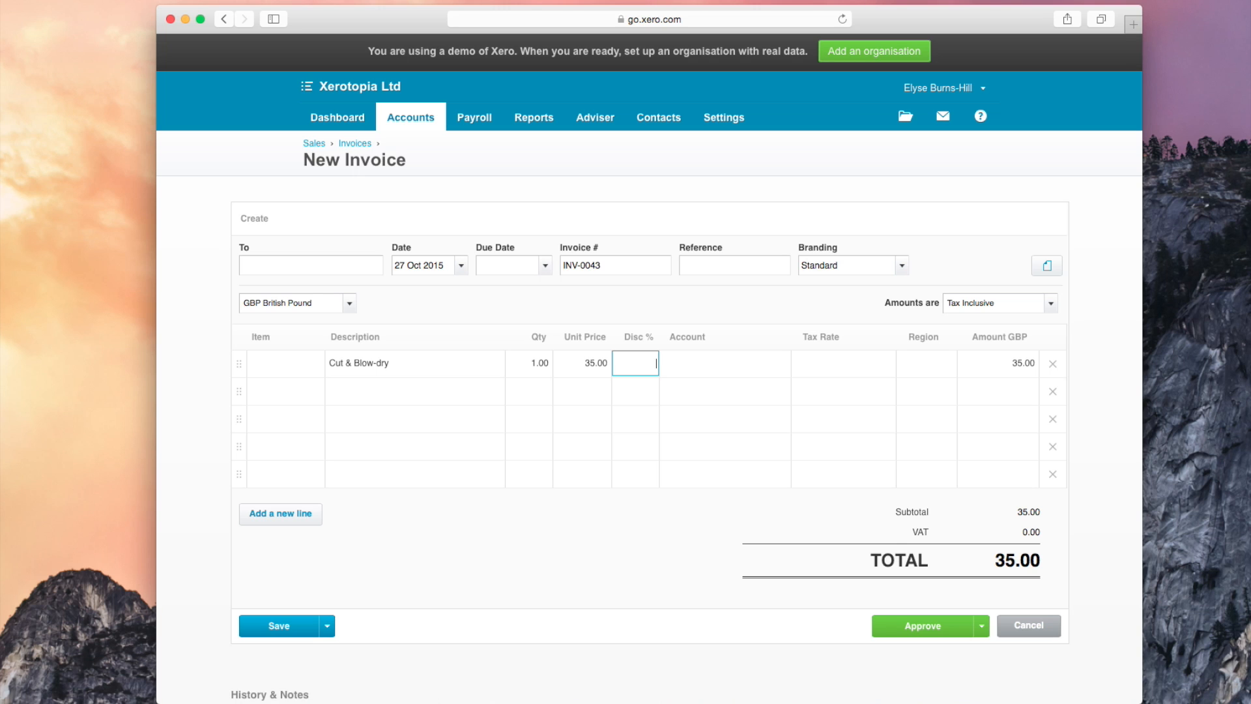
key(Tab)
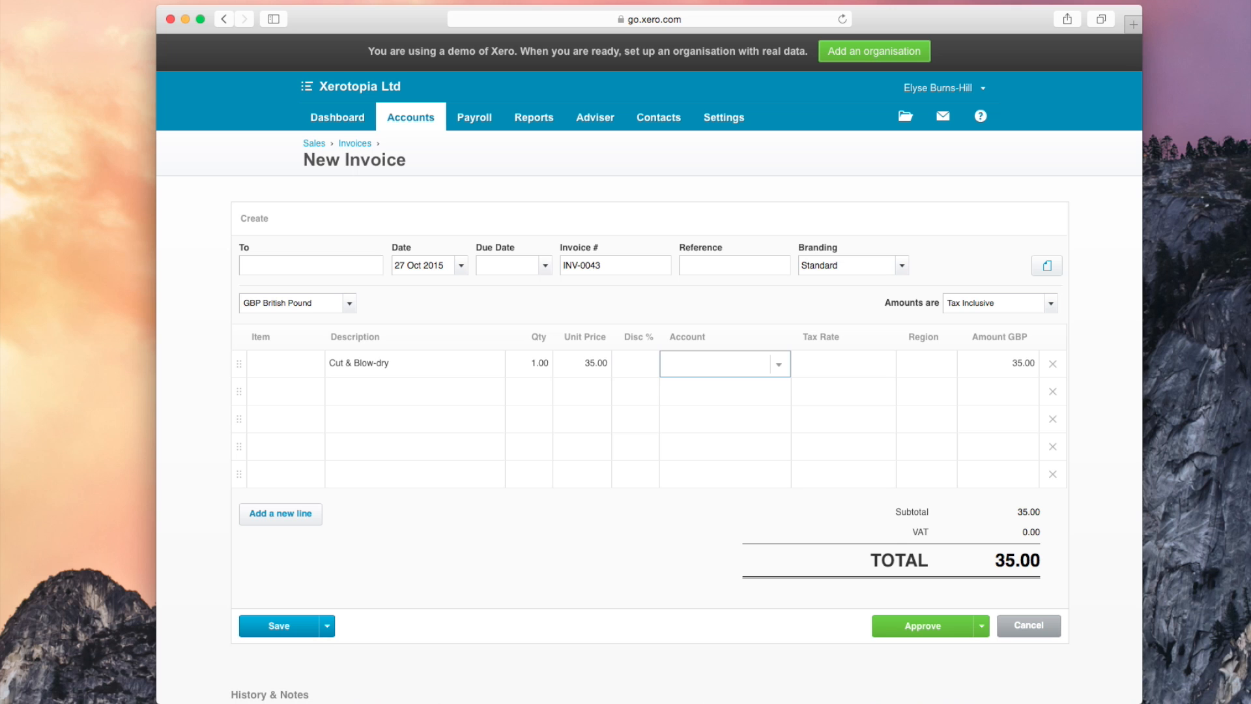
click(776, 366)
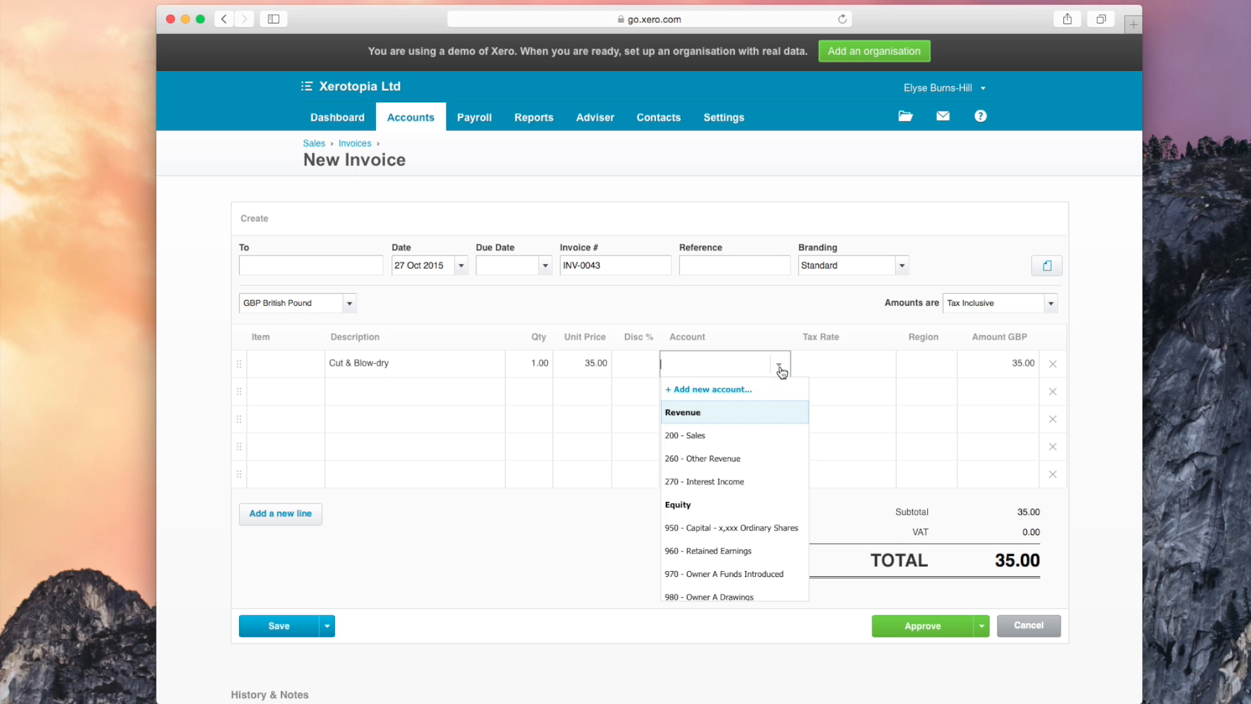
click(707, 436)
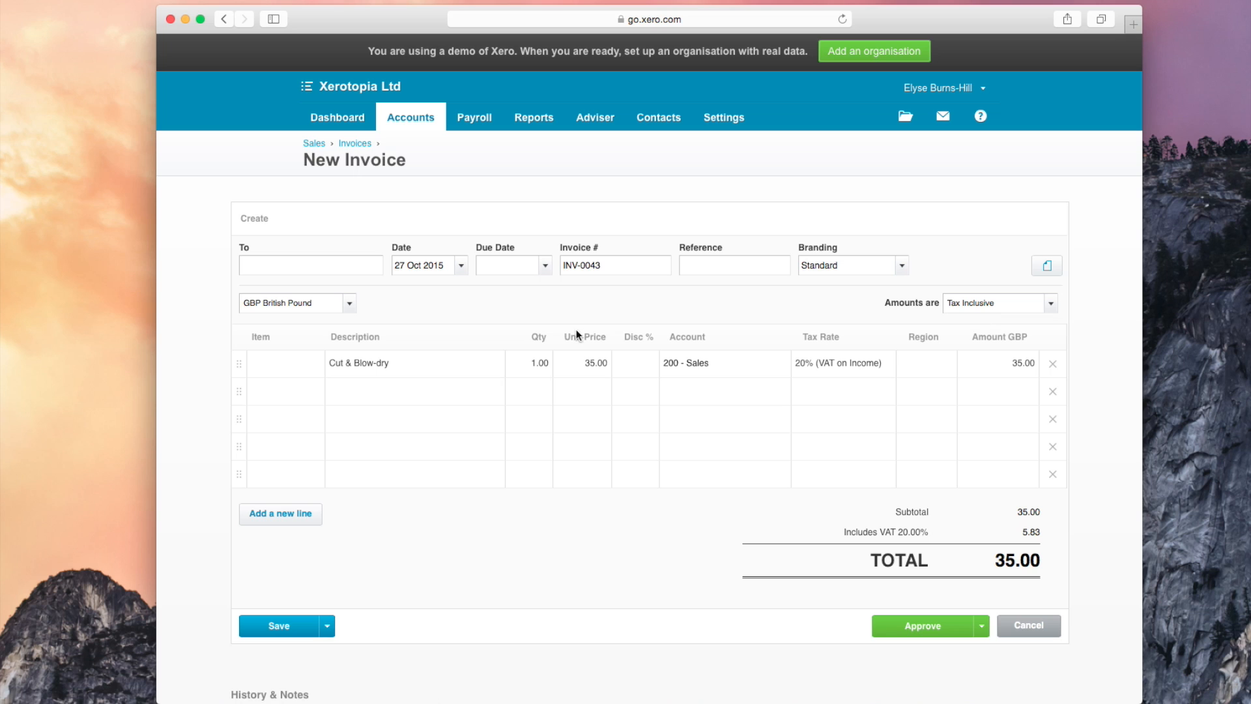
Fill the second invoice line by choosing the inventory item C&B: Cut & Blow-dry
click(384, 397)
click(368, 534)
click(298, 386)
text(c)
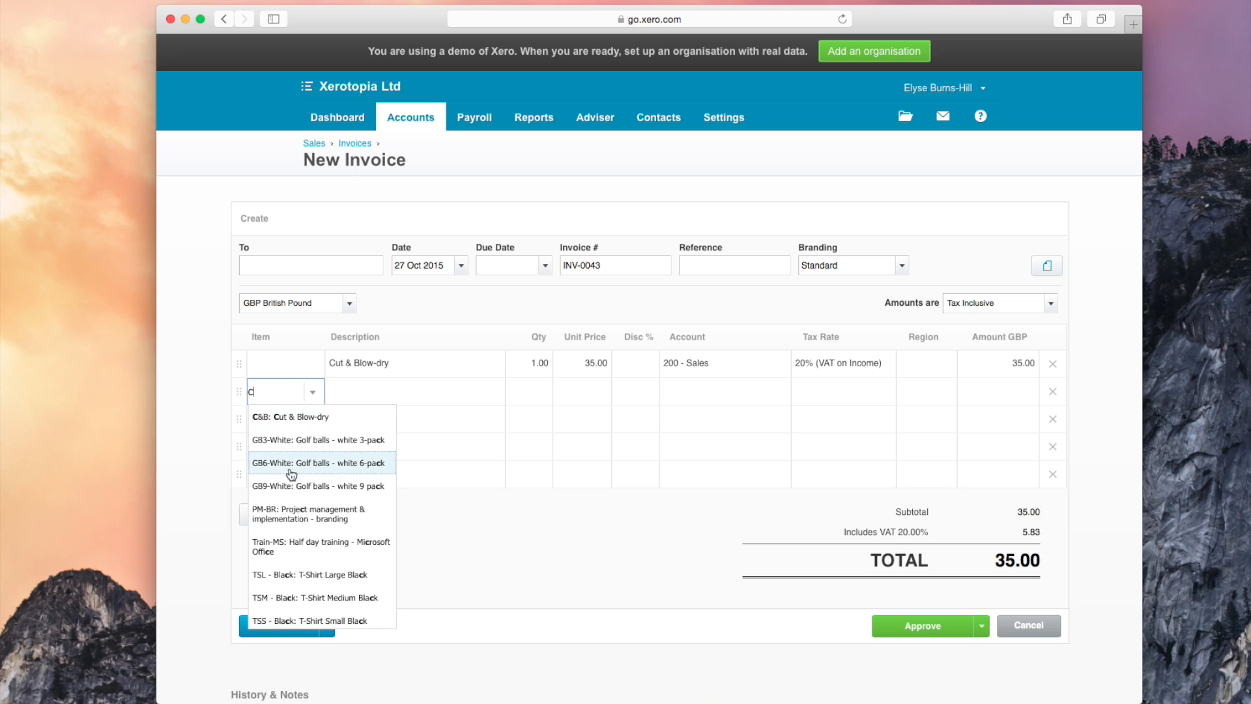
click(313, 418)
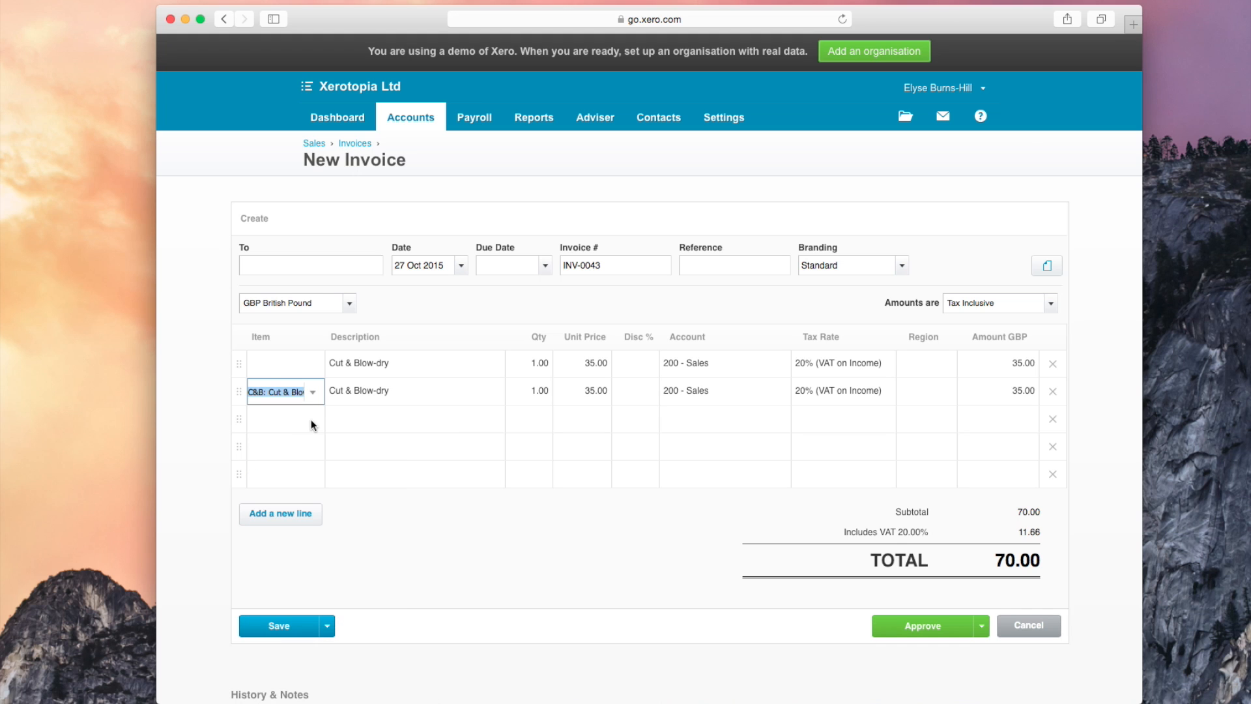
click(218, 406)
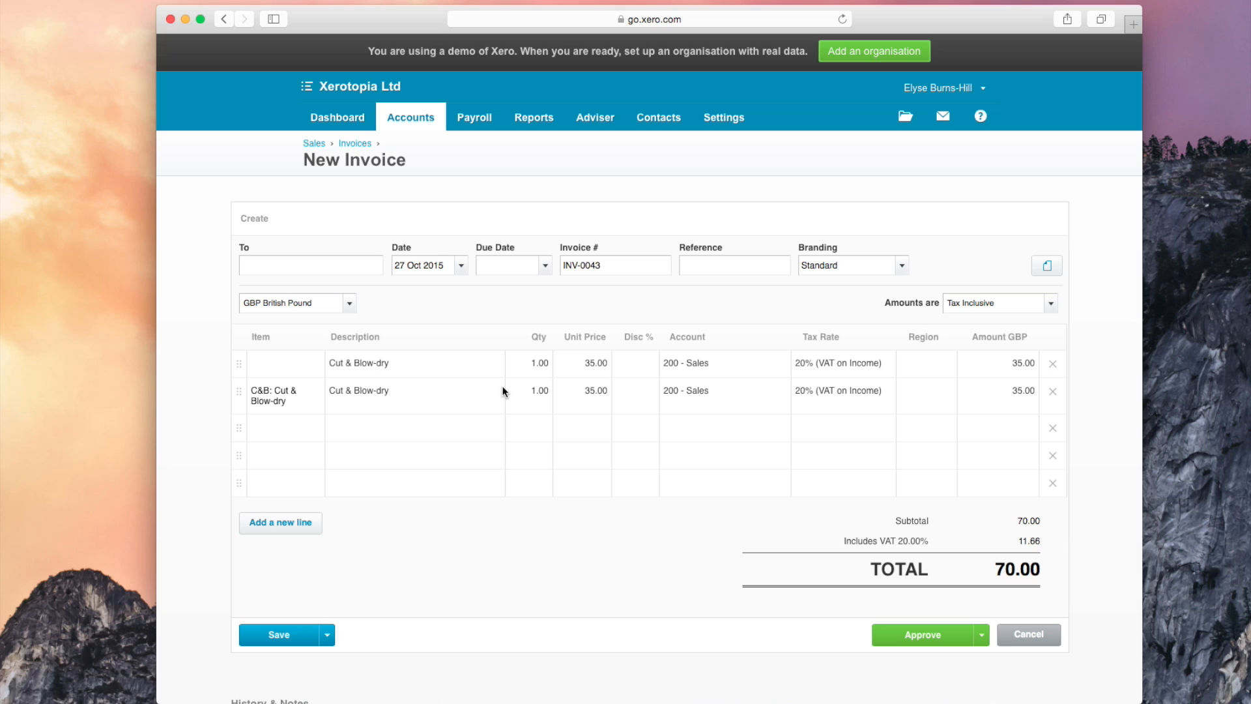
Set the second invoice line's unit price to 40 and its discount to 20%, keeping the account 200 - Sales
click(598, 394)
text(40)
key(Tab)
text(20)
key(Tab)
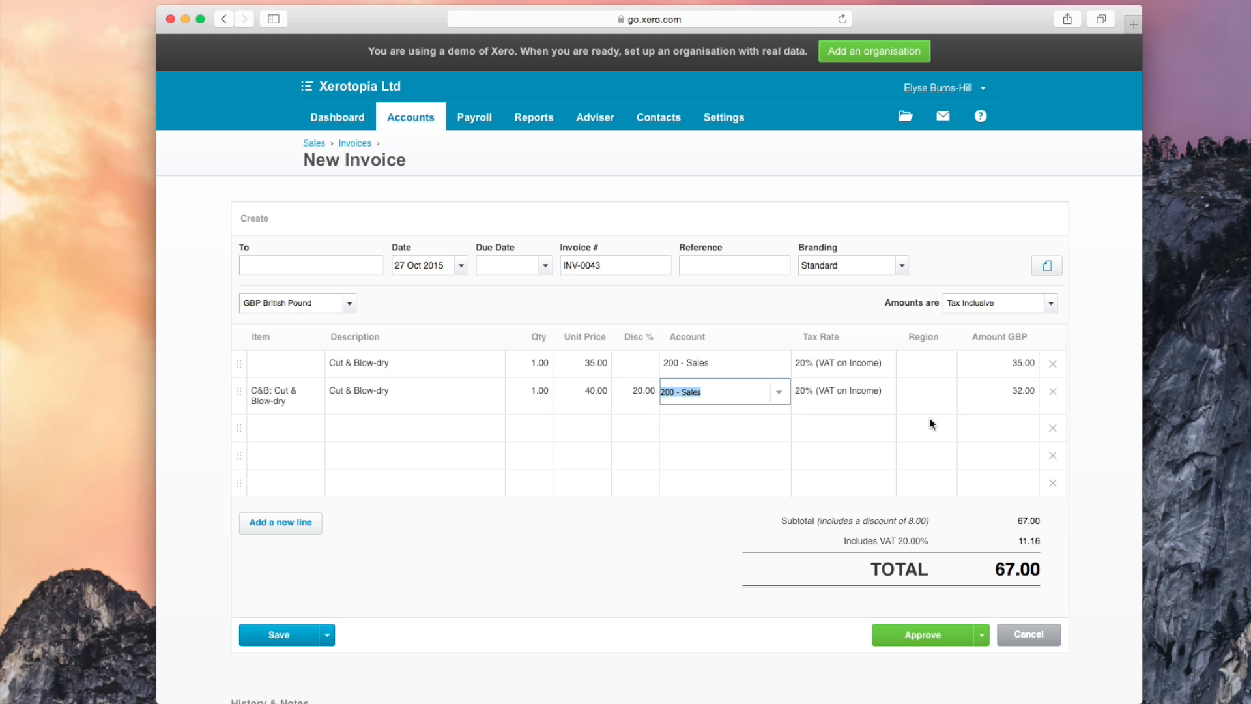
click(779, 393)
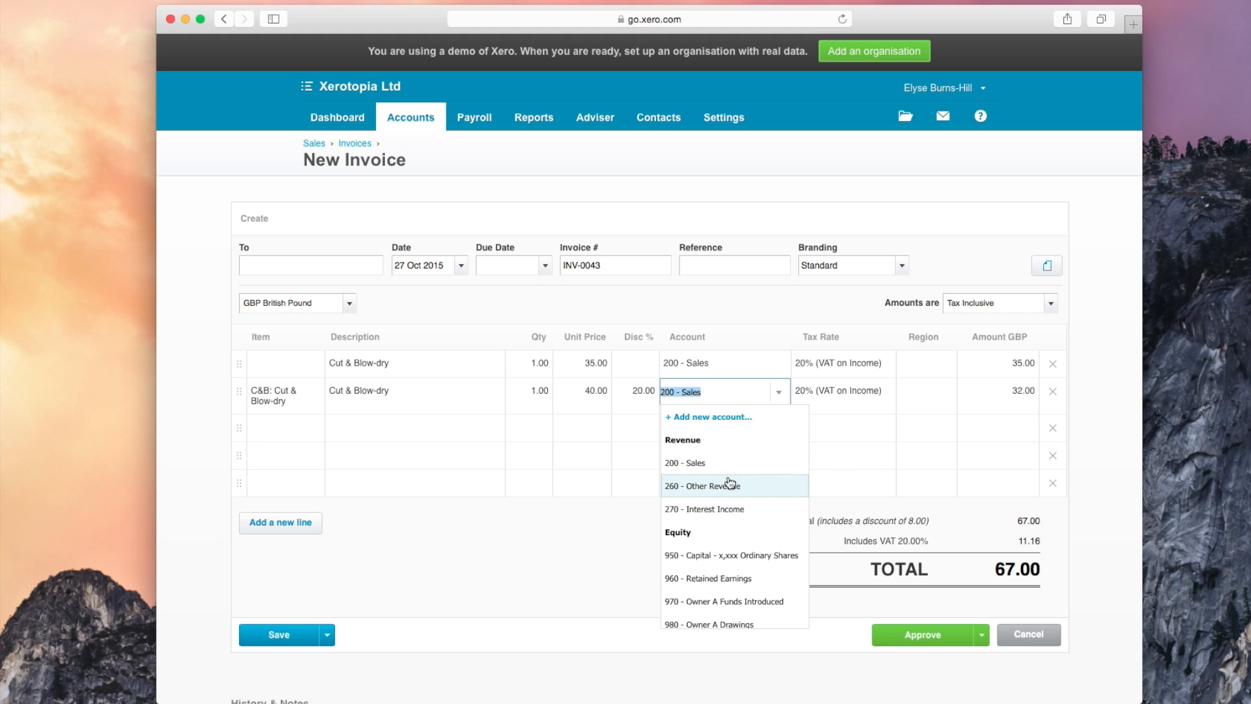
click(1077, 266)
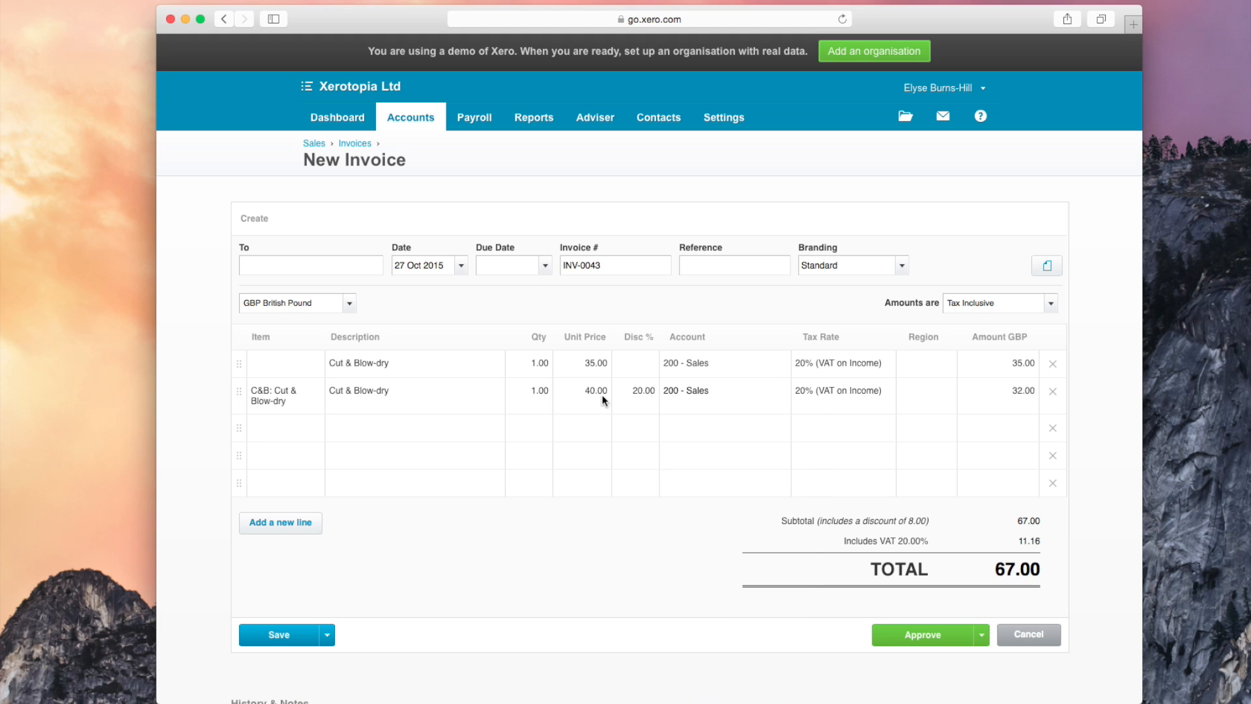